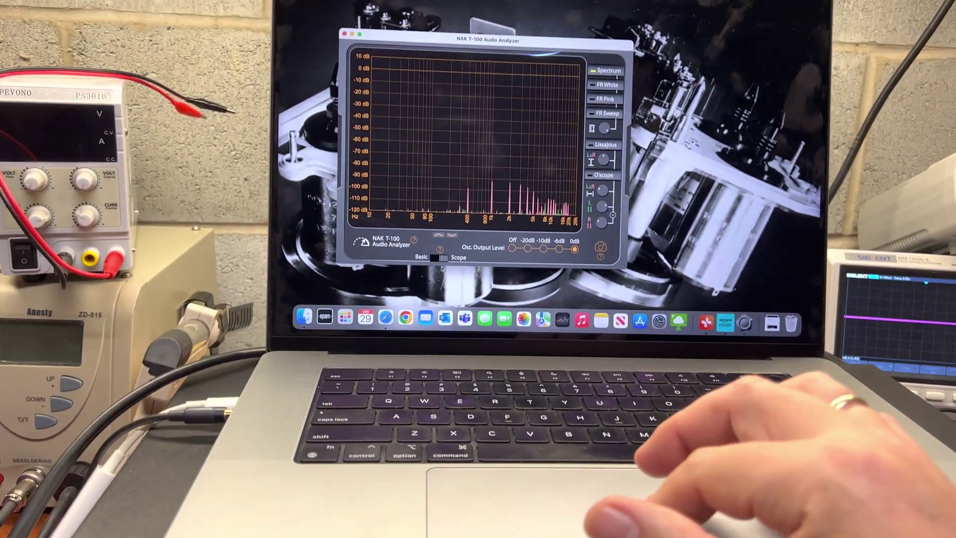
Step: Switch to the Basic meter panel and set the Function to Wow/Flutter
left_click(449, 225)
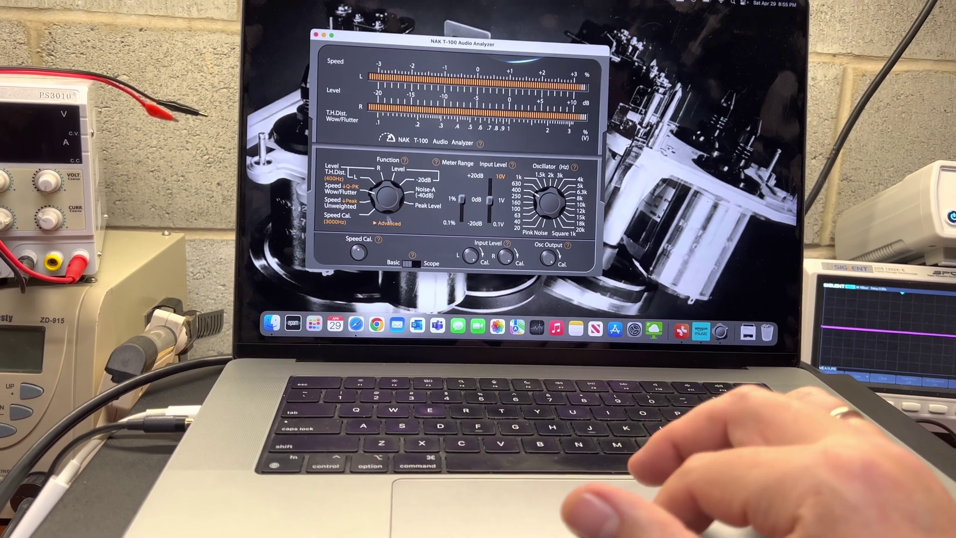
left_click(390, 222)
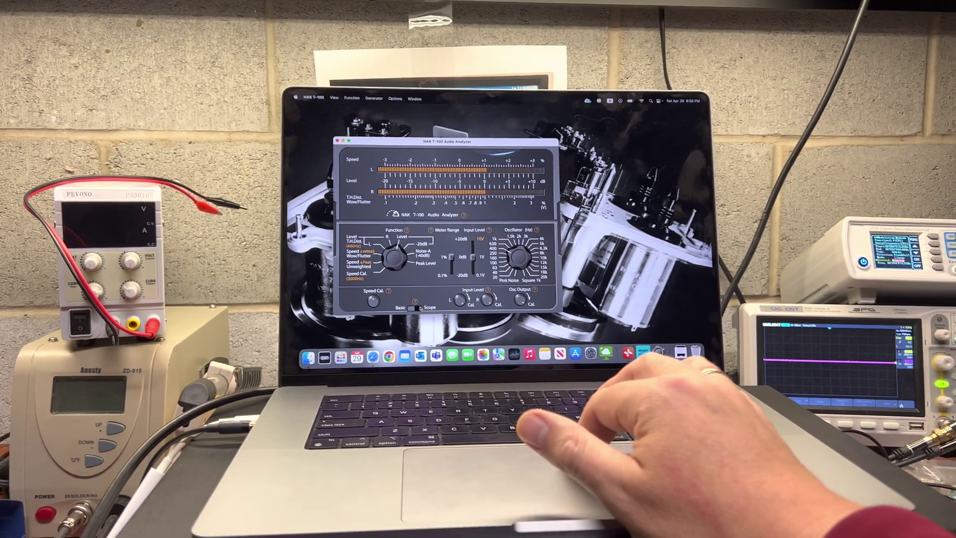
Step: Switch the display to Scope and run the FR Pink frequency response measurement
left_click(420, 308)
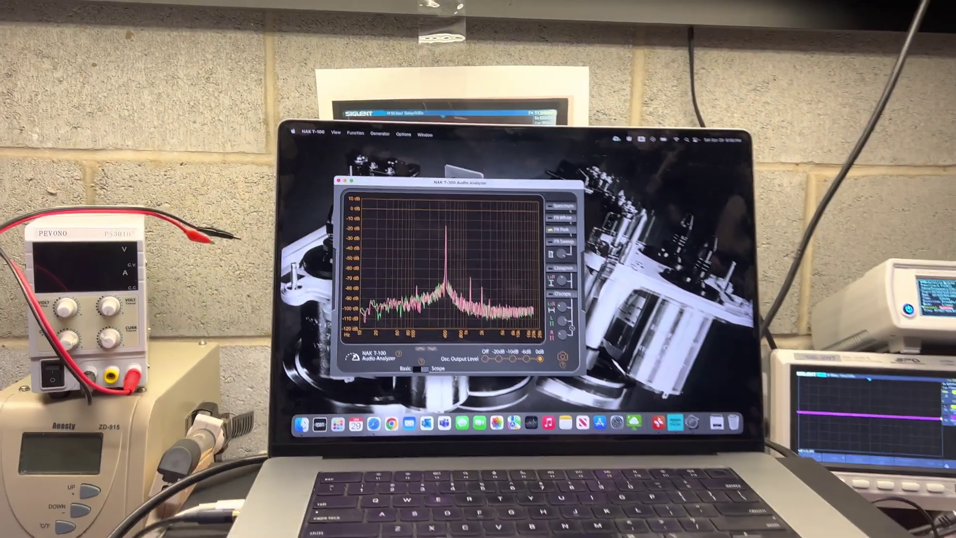
left_click(522, 177)
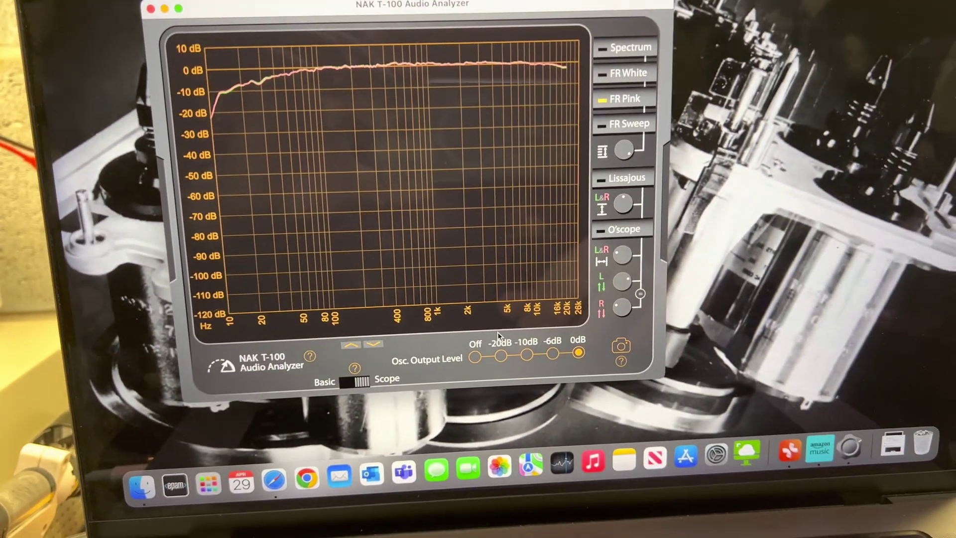
Step: Run the FR White measurement with the oscillator output level at -20 dB
left_click(499, 355)
left_click(623, 72)
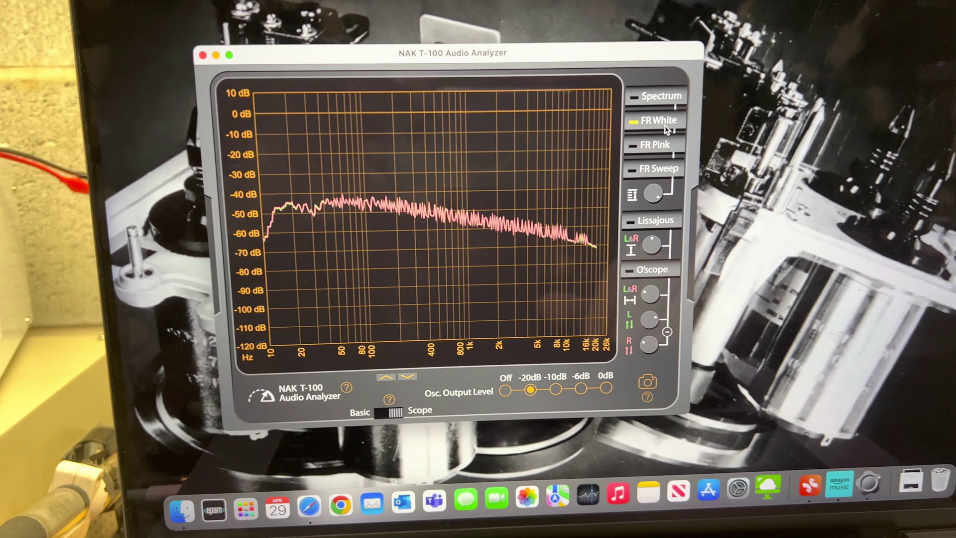